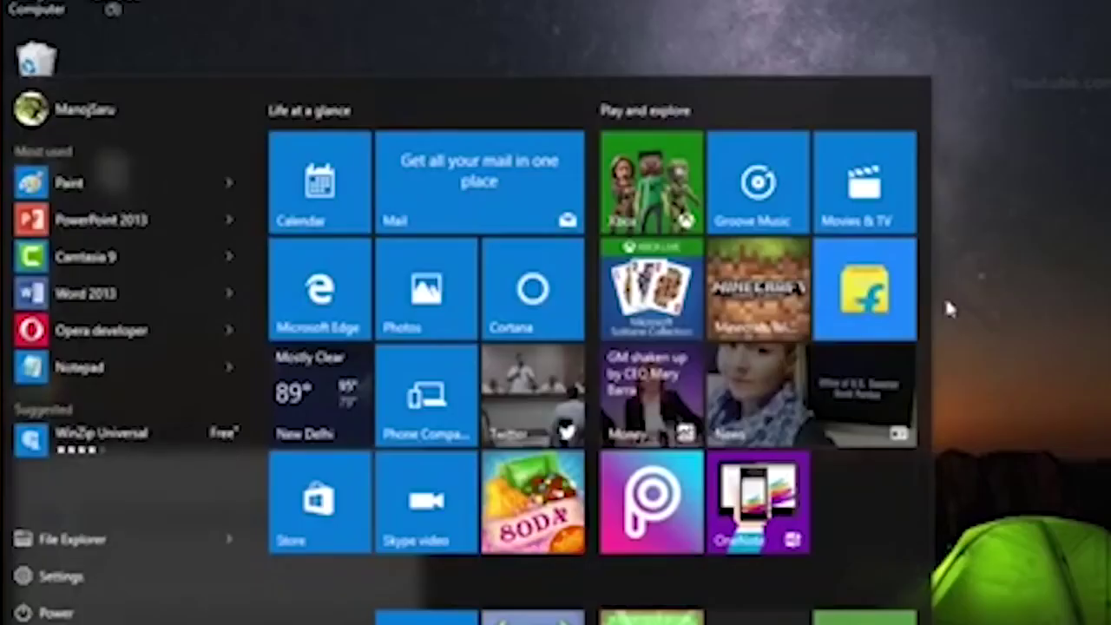
Open a Command Prompt and start the diskpart utility.
{"action": "type", "text": "cmd"}
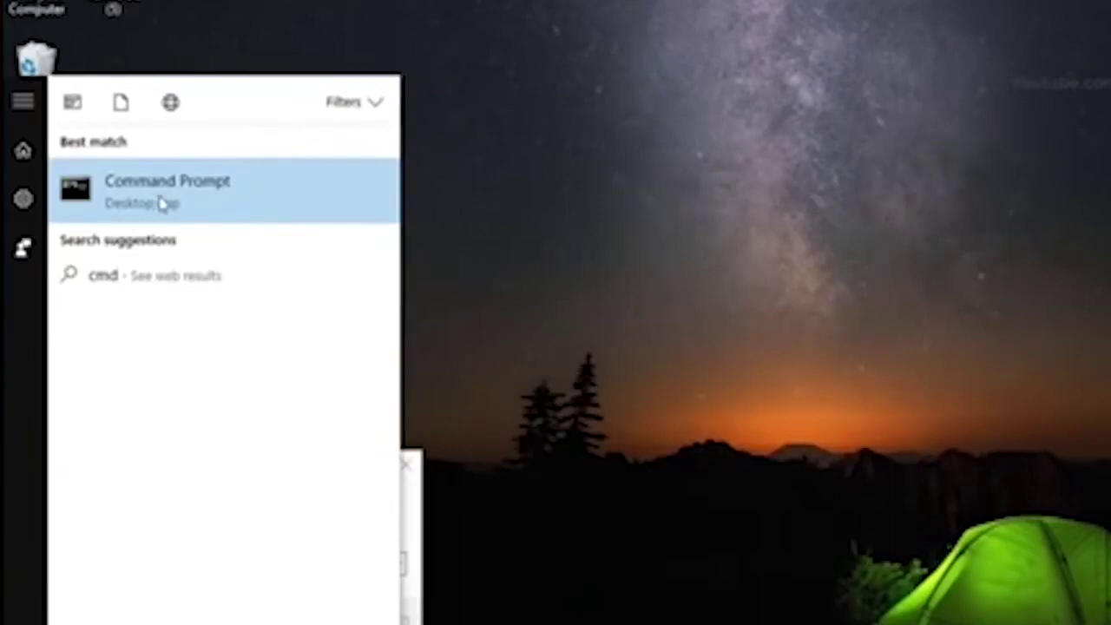
{"action": "left_click", "coordinate": [224, 202]}
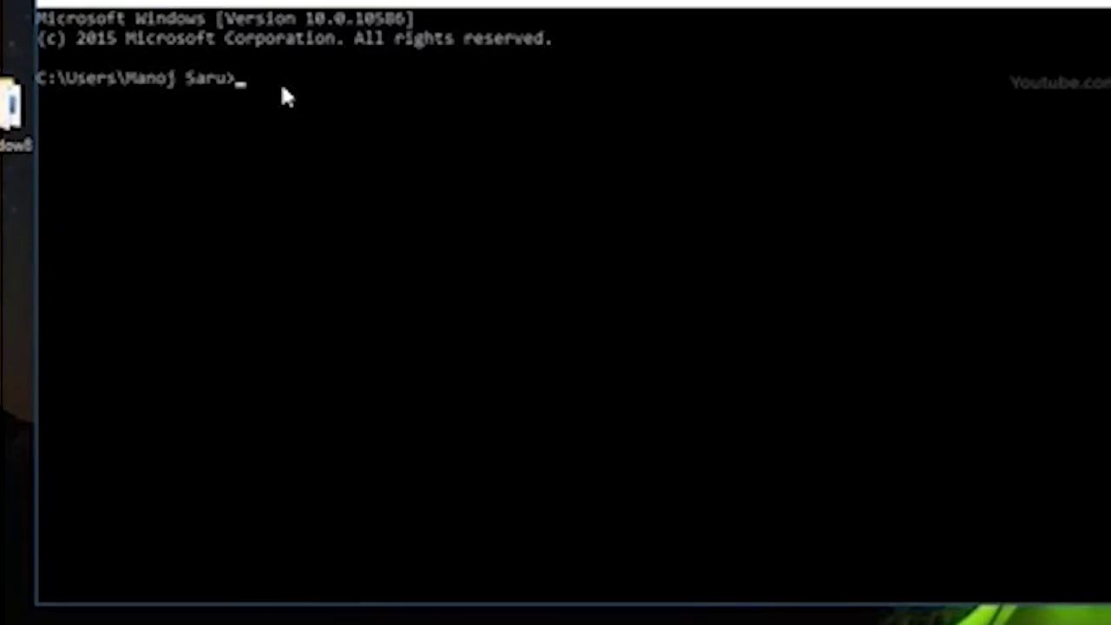
{"action": "type", "text": "diskpart"}
{"action": "key", "text": "Return"}
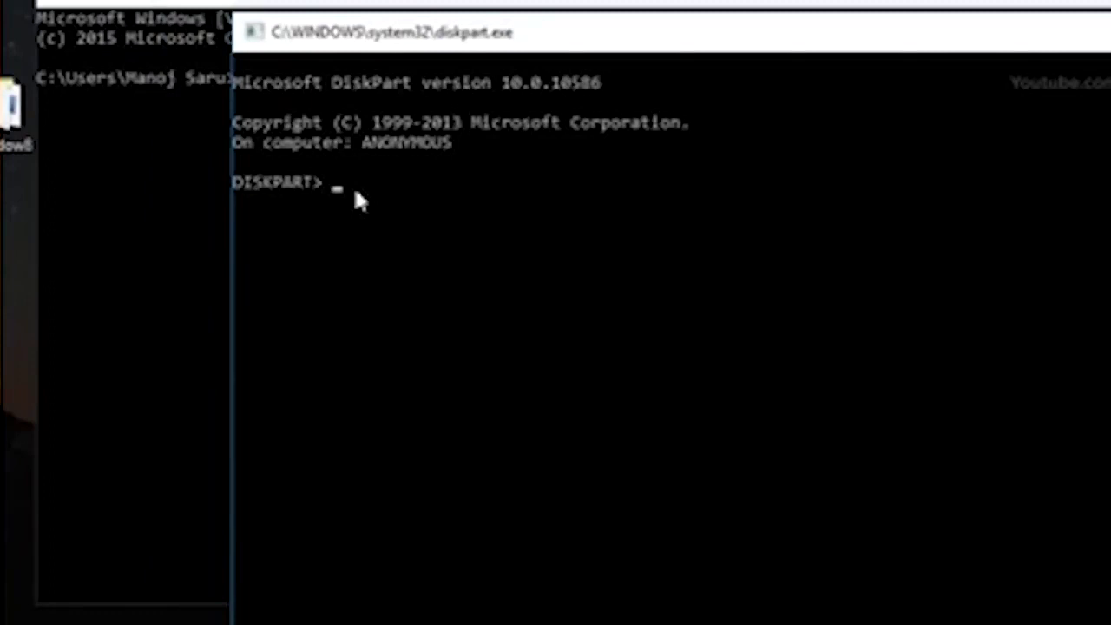
List the available disks in DiskPart and select disk 2, the 15 GB USB drive.
{"action": "type", "text": "st disk"}
{"action": "key", "text": "Return"}
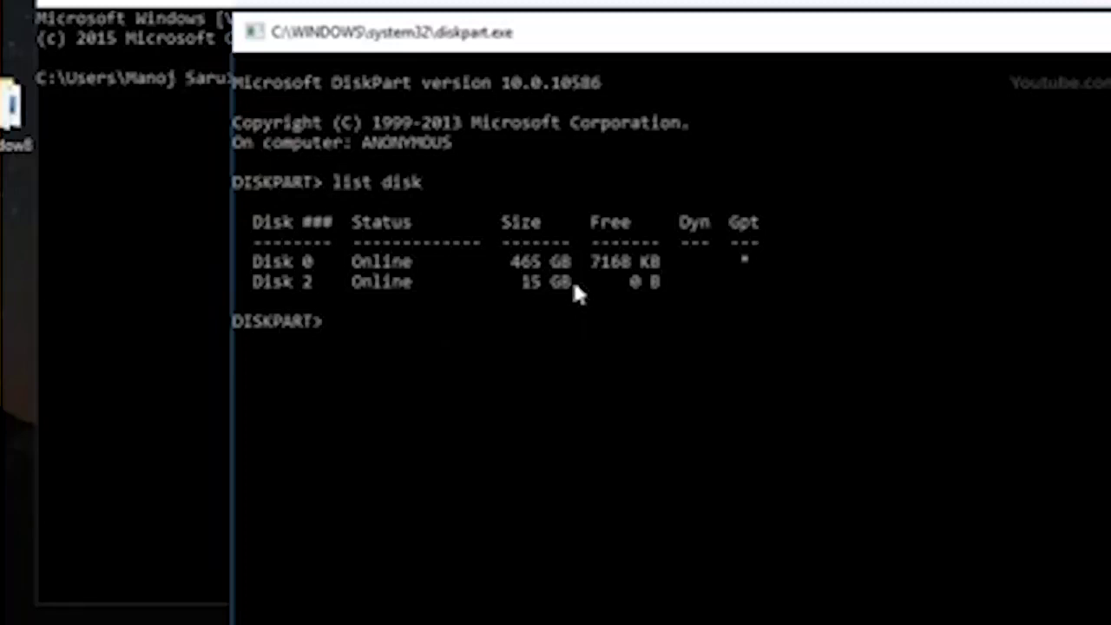
{"action": "type", "text": "select disk "}
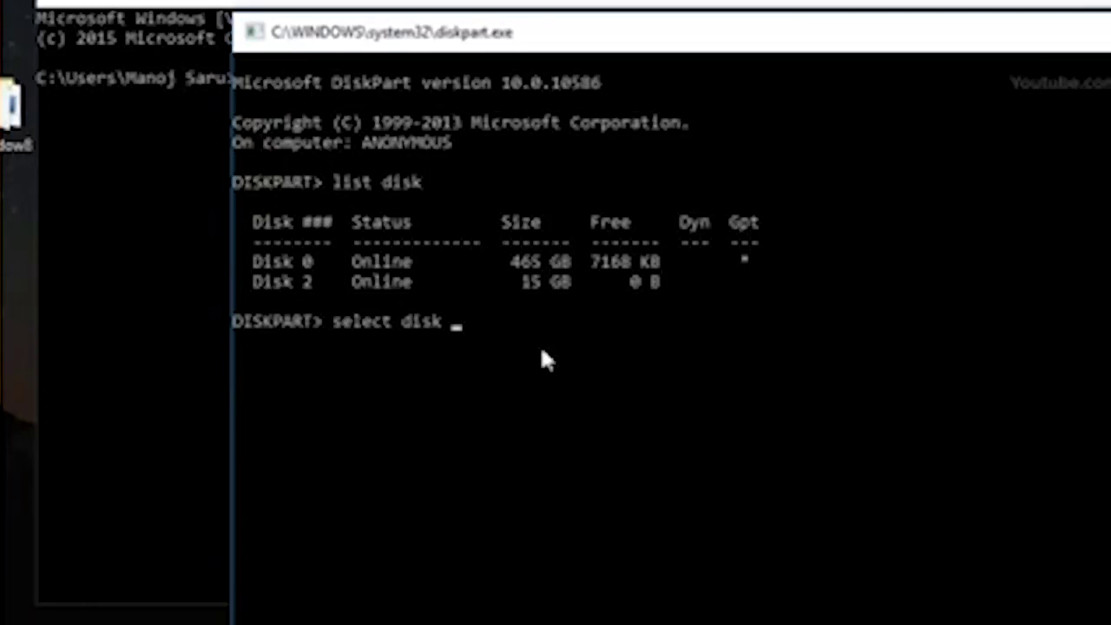
{"action": "type", "text": "2"}
{"action": "key", "text": "Return"}
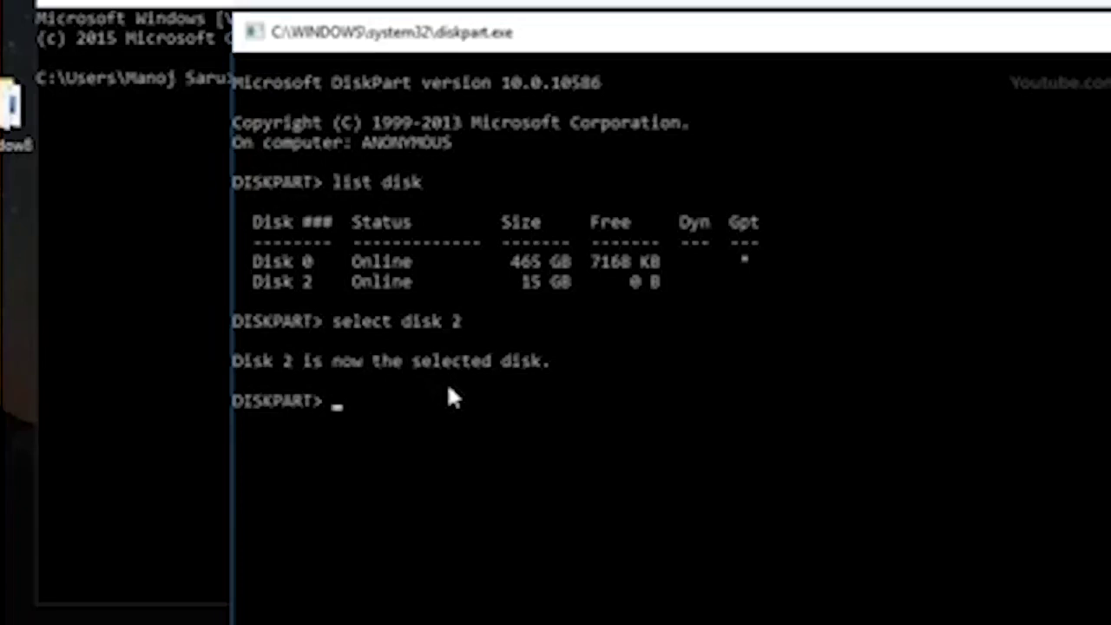
Clean the selected disk and create a primary partition on it.
{"action": "type", "text": "clean"}
{"action": "key", "text": "Return"}
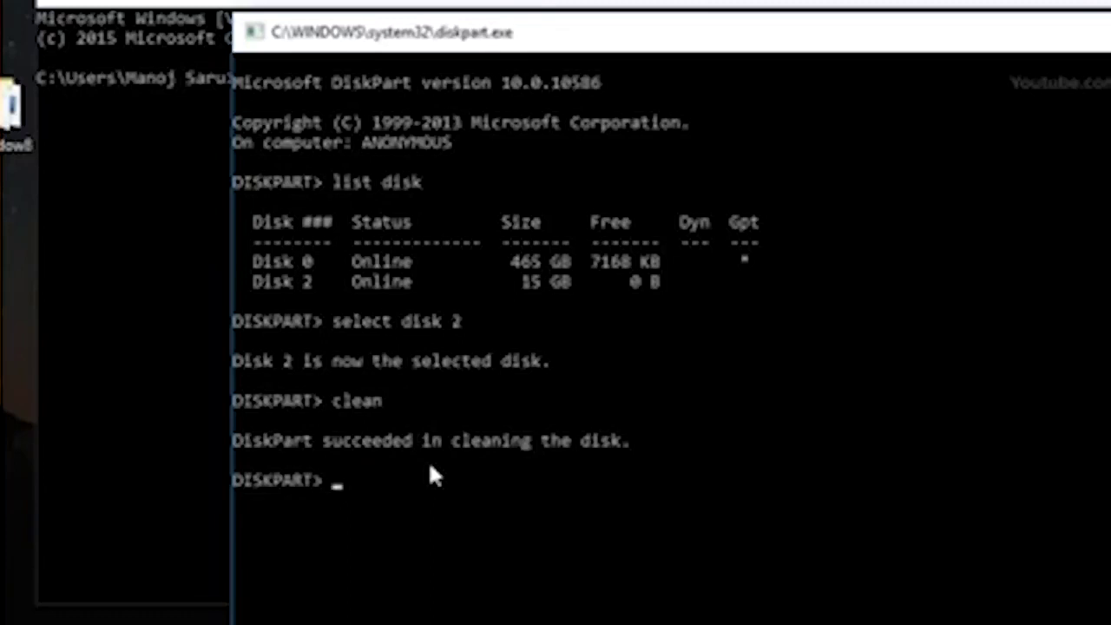
{"action": "type", "text": "create pa"}
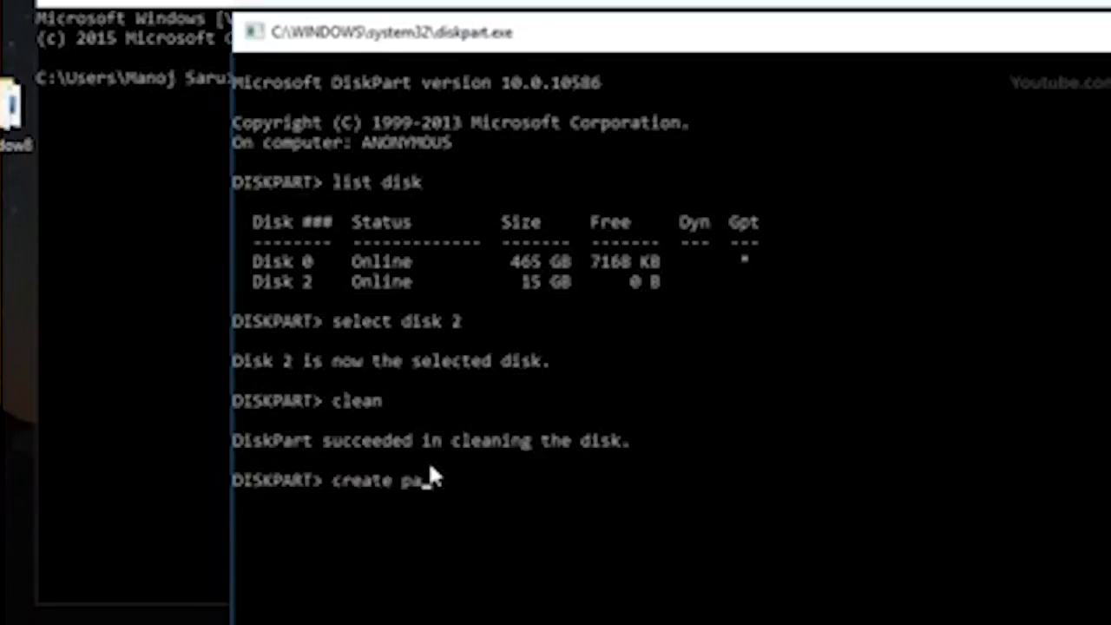
{"action": "type", "text": "rtition primary"}
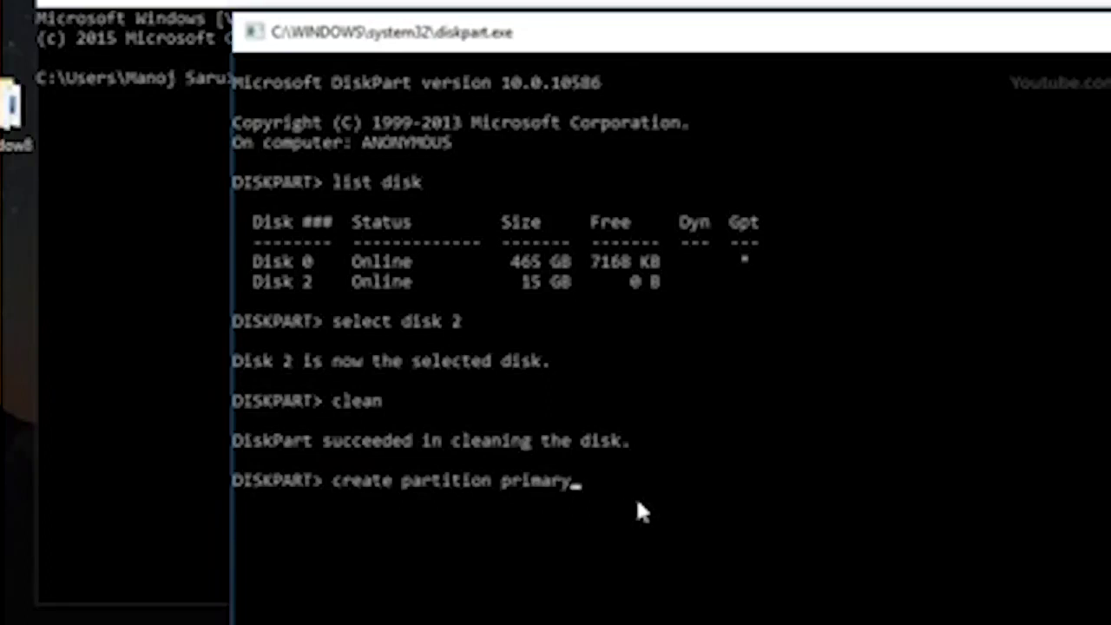
{"action": "key", "text": "Return"}
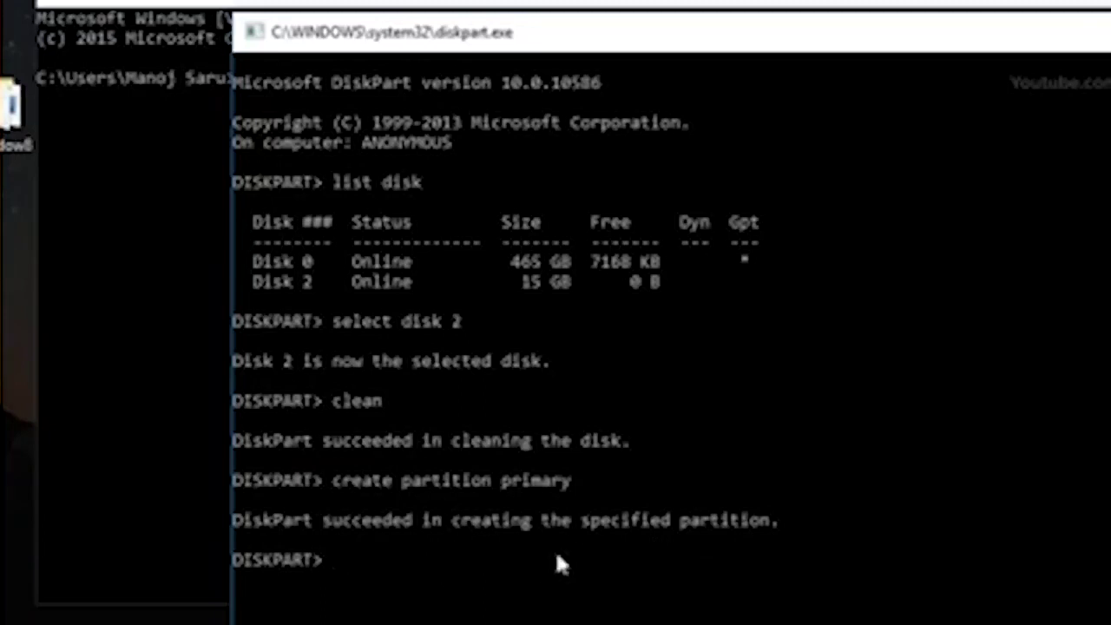
Select partition 1 on the USB disk and mark it as active.
{"action": "type", "text": "select partition 1"}
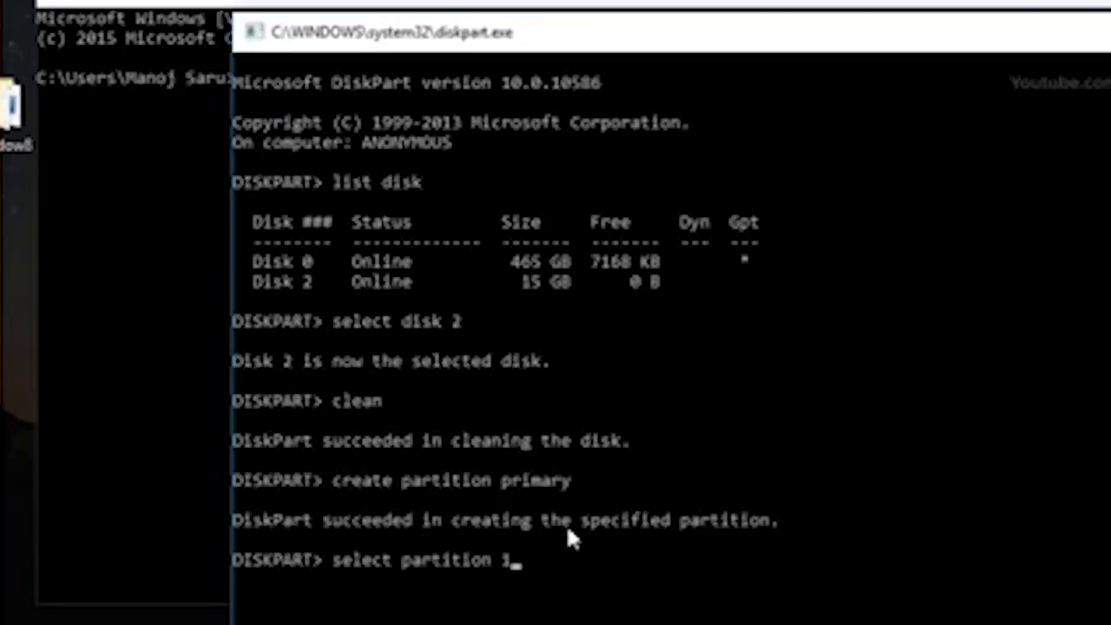
{"action": "key", "text": "Return"}
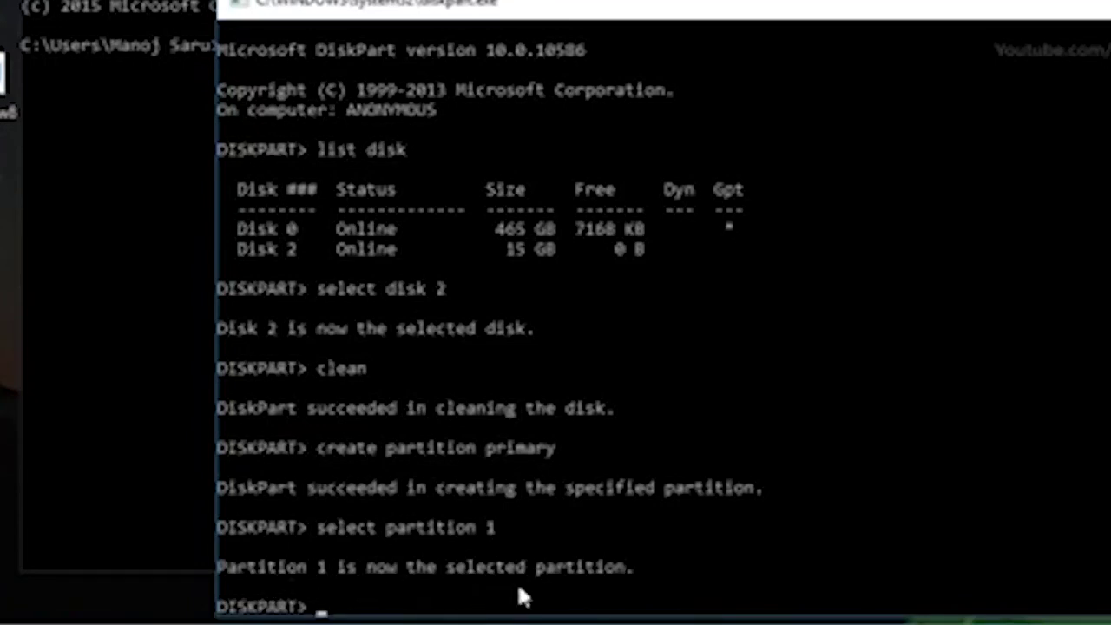
{"action": "type", "text": "active"}
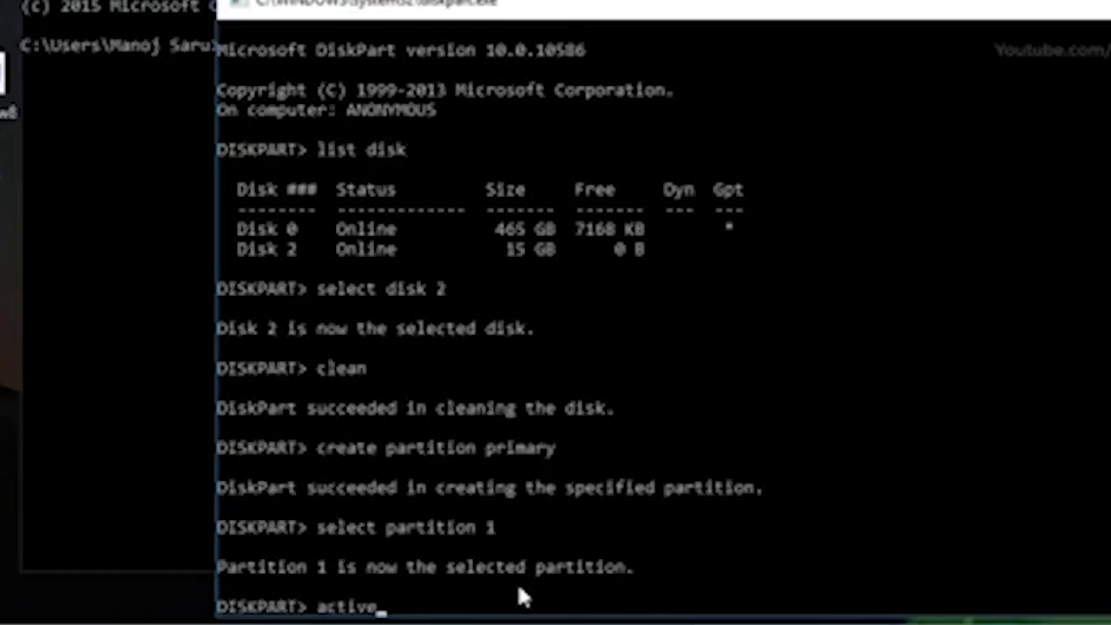
{"action": "key", "text": "Return"}
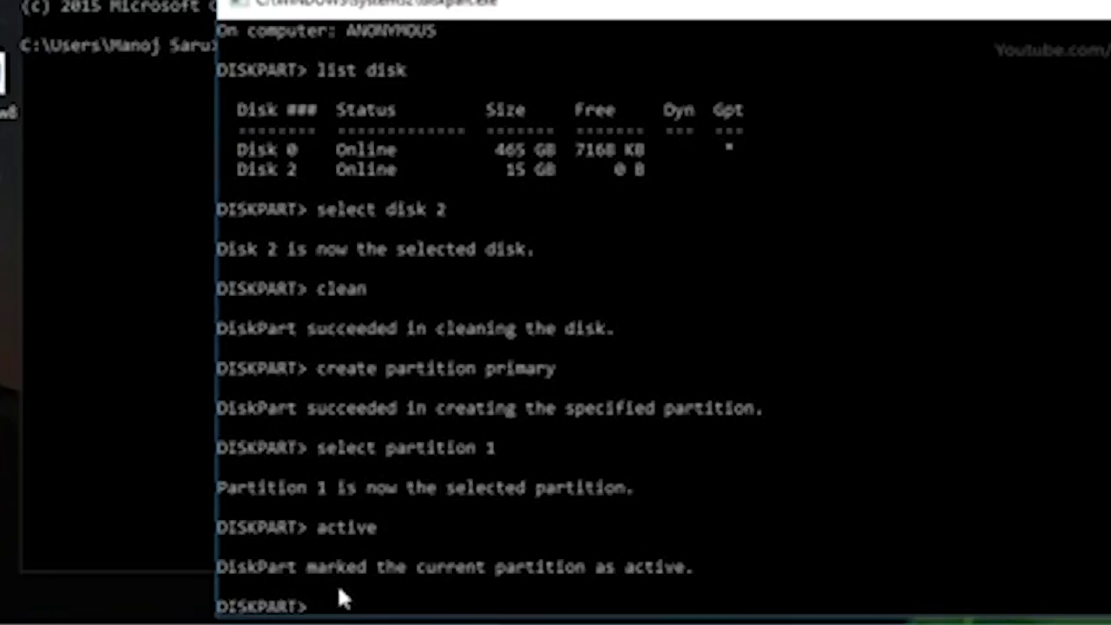
Quick-format the active partition with the NTFS file system and close the DiskPart and Command Prompt windows.
{"action": "type", "text": "format fs = ntfs"}
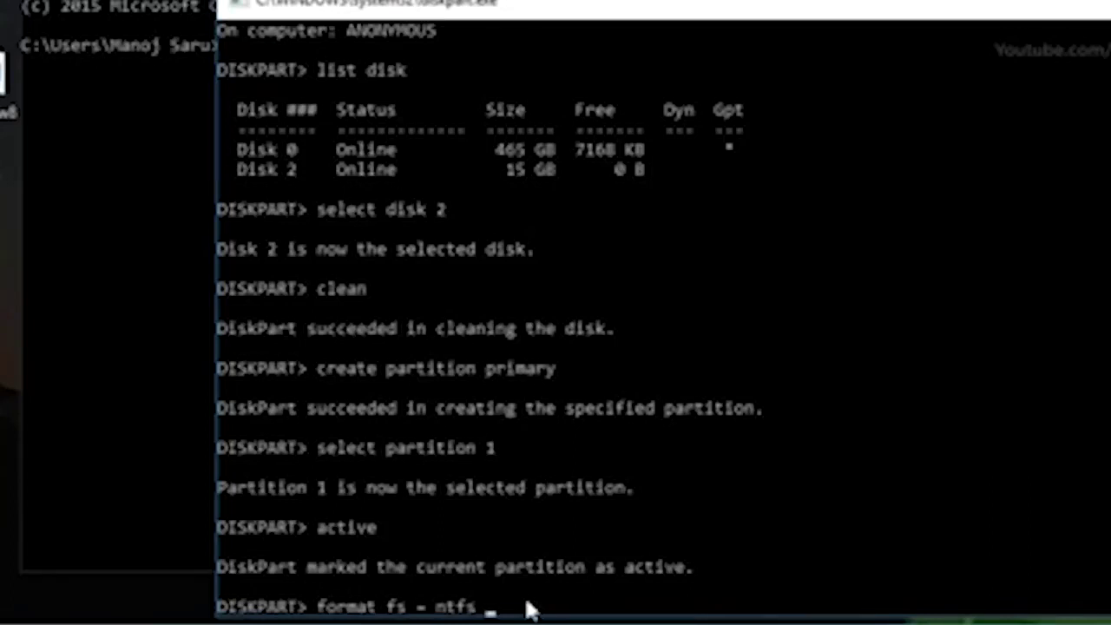
{"action": "type", "text": "quick"}
{"action": "key", "text": "Return"}
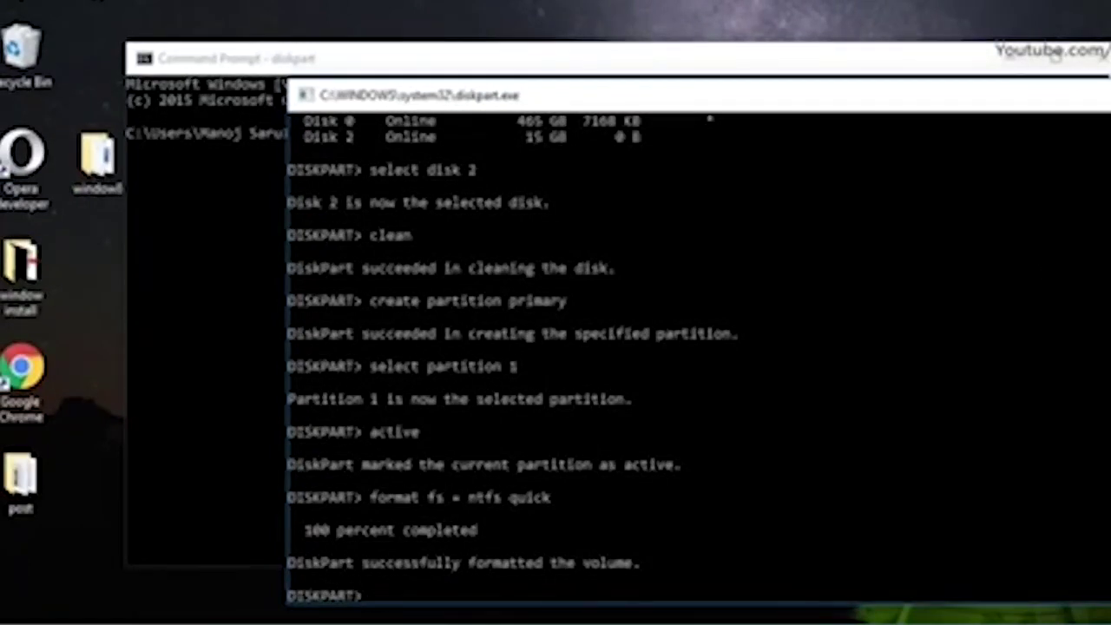
{"action": "left_click", "coordinate": [1110, 94]}
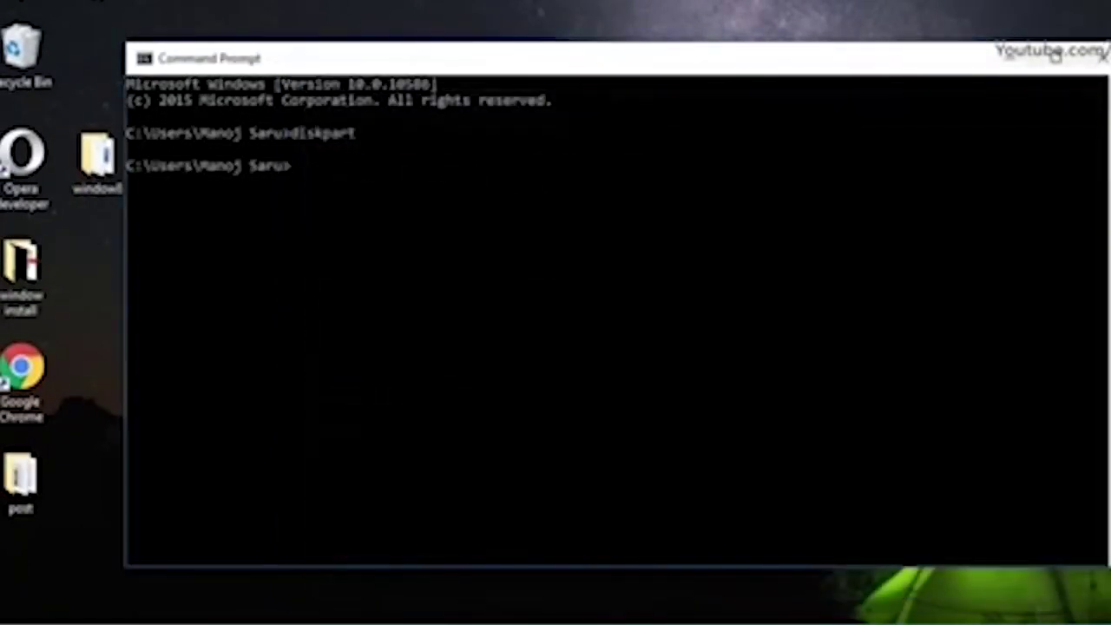
{"action": "left_click", "coordinate": [1099, 55]}
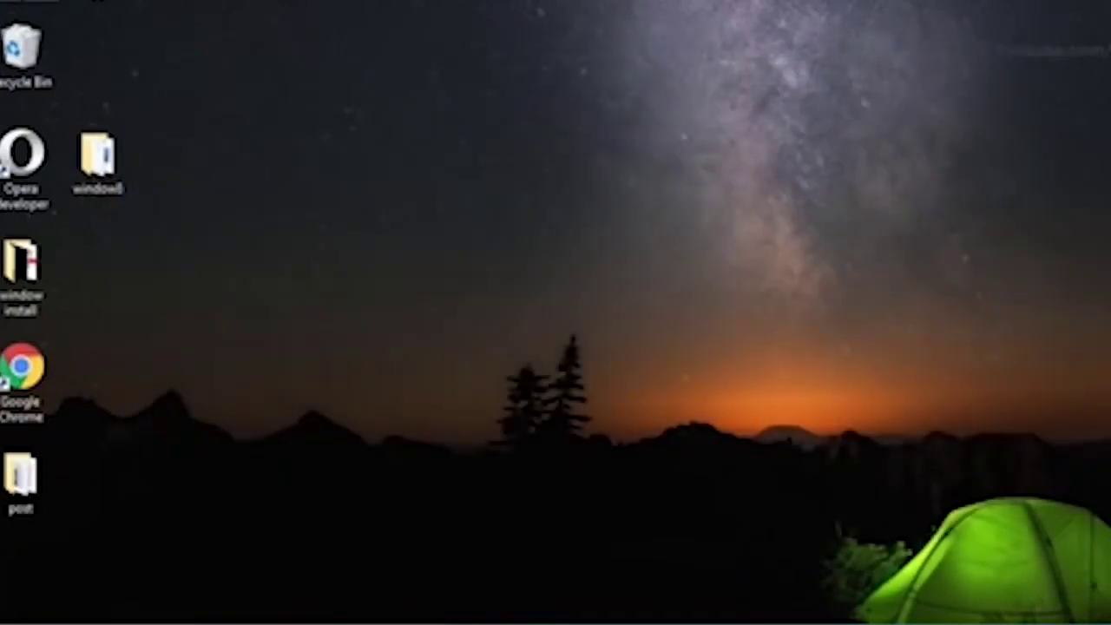
Open USB Drive (H:) from My Computer in a File Explorer window.
{"action": "double_click", "coordinate": [24, 1]}
{"action": "left_click_drag", "start_coordinate": [390, 0], "coordinate": [589, 0]}
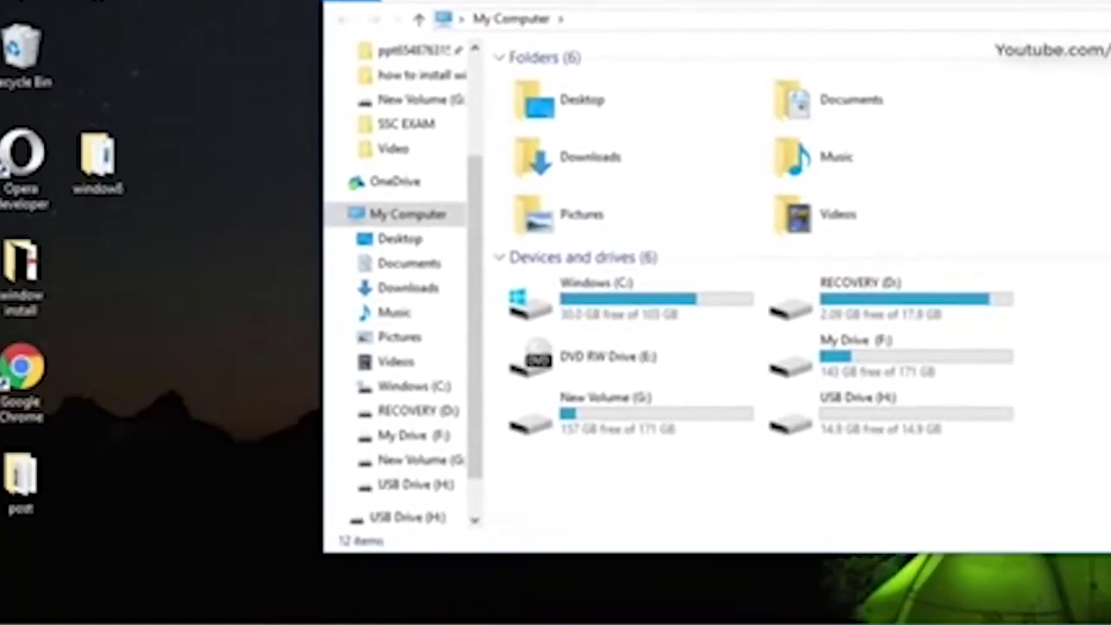
{"action": "double_click", "coordinate": [855, 422]}
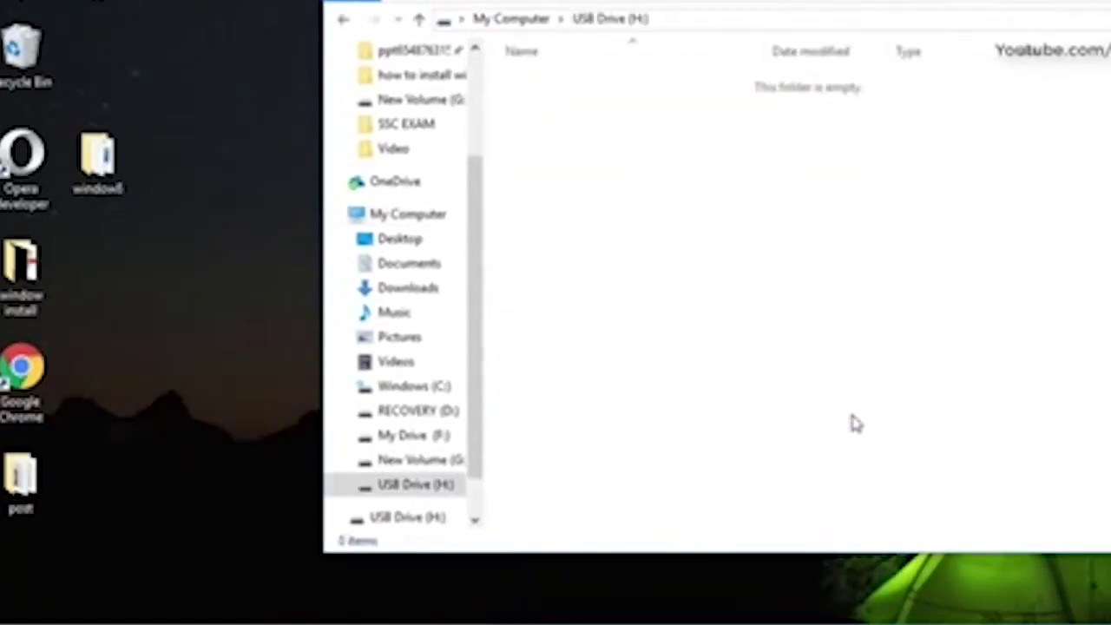
Open the window8 folder from the desktop and narrow its window so the USB drive window shows beside it.
{"action": "left_click", "coordinate": [119, 173]}
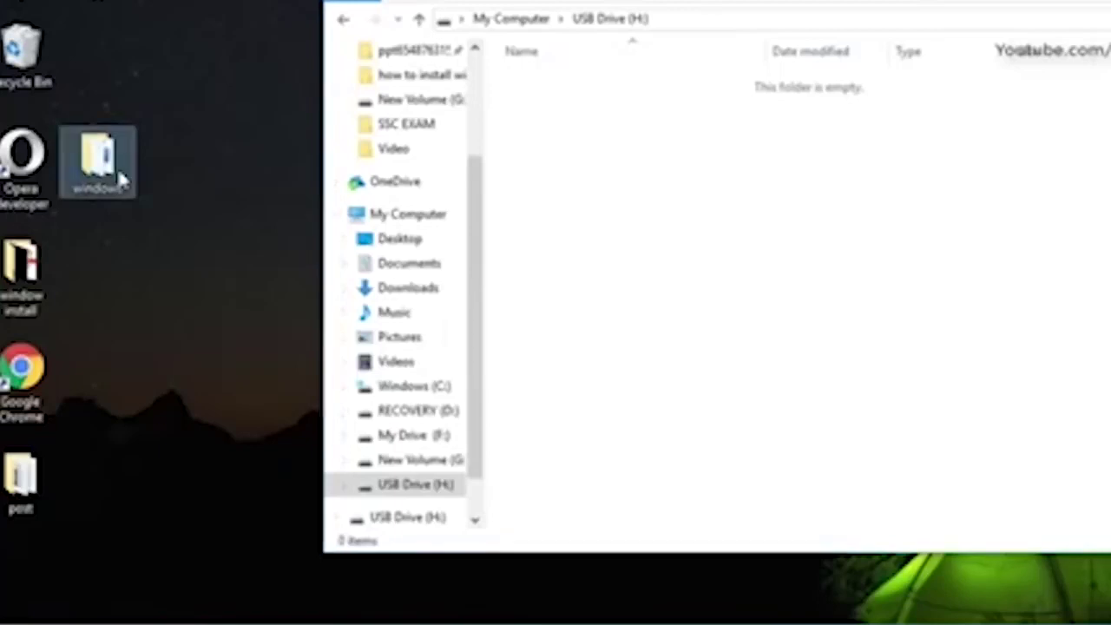
{"action": "double_click", "coordinate": [119, 174]}
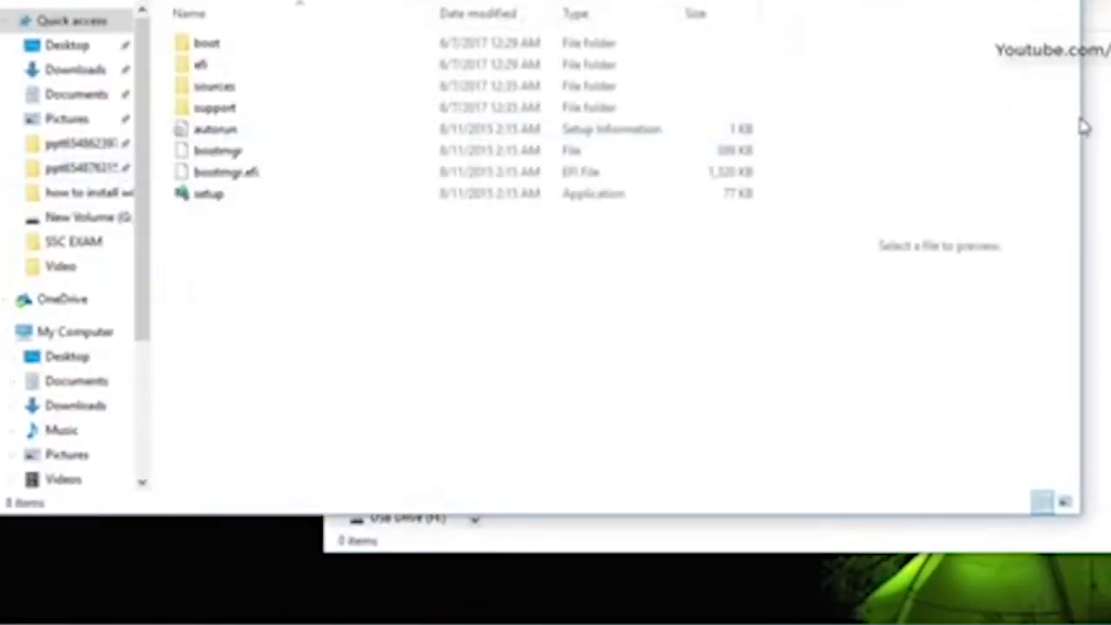
{"action": "left_click_drag", "start_coordinate": [1084, 127], "coordinate": [504, 91]}
Copy all files and folders from the window8 folder into USB Drive (H:) and return to My Computer.
{"action": "left_click_drag", "start_coordinate": [264, 273], "coordinate": [194, 43]}
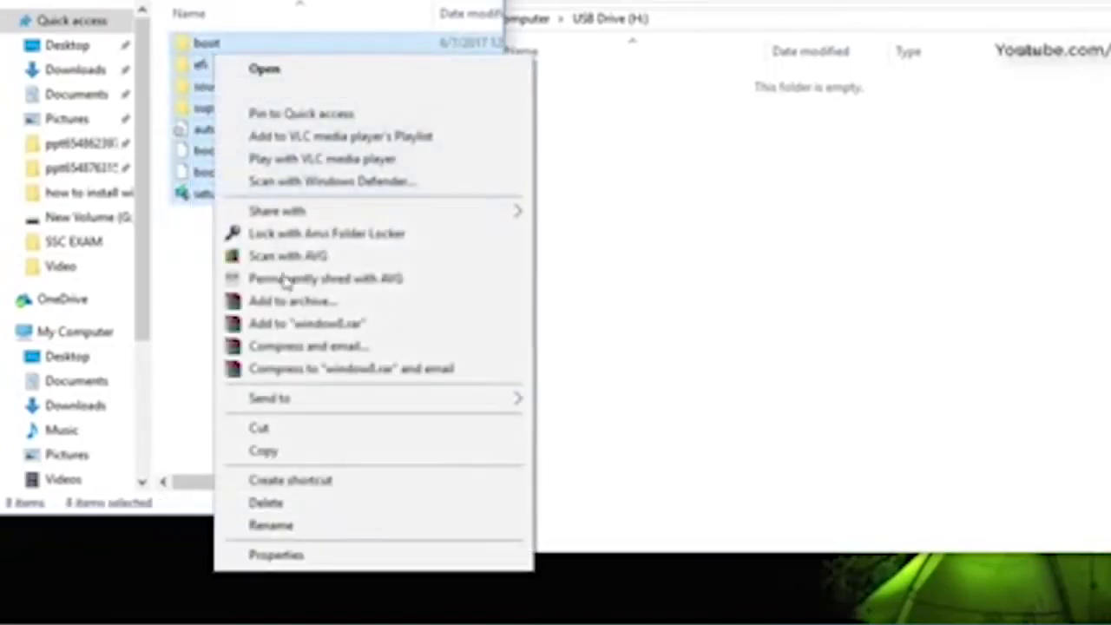
{"action": "left_click", "coordinate": [267, 452]}
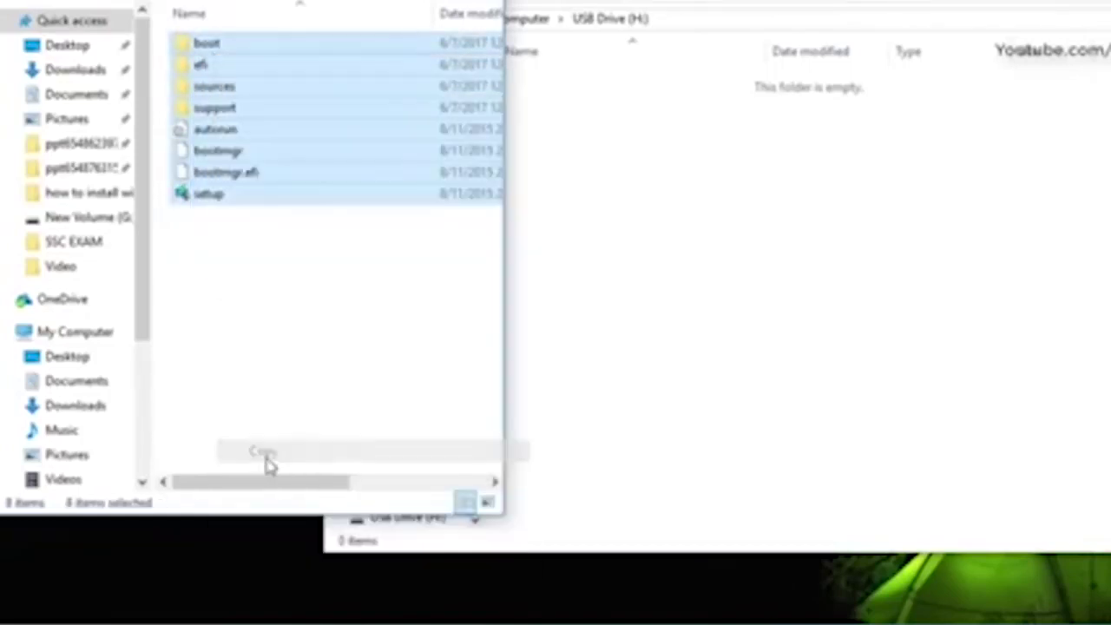
{"action": "left_click", "coordinate": [737, 231]}
{"action": "right_click", "coordinate": [737, 231]}
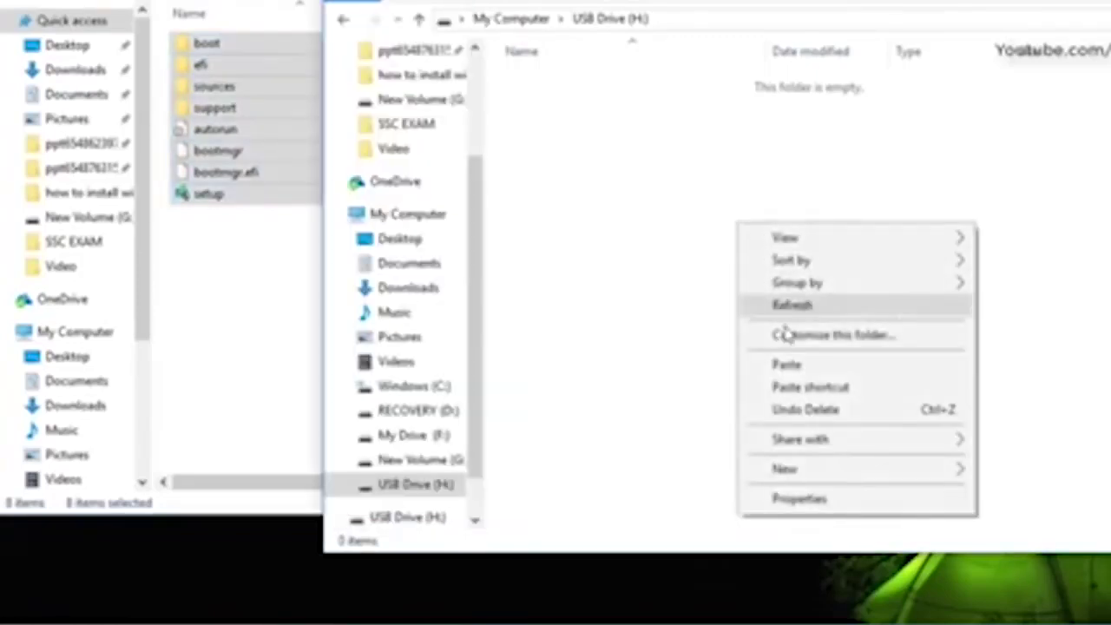
{"action": "left_click", "coordinate": [798, 367]}
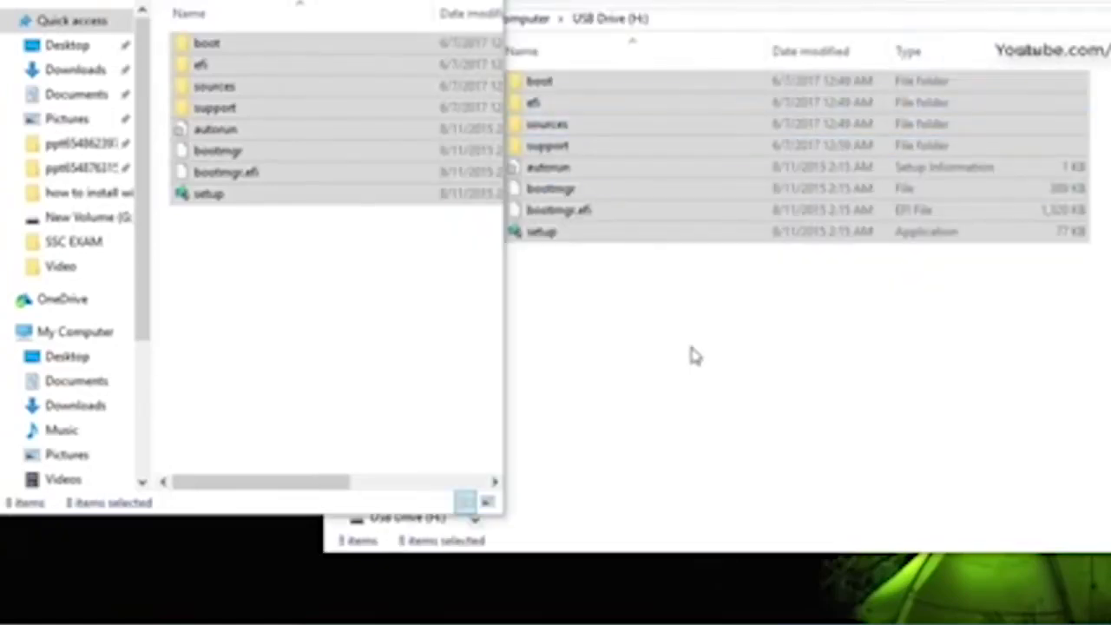
{"action": "left_click", "coordinate": [695, 356]}
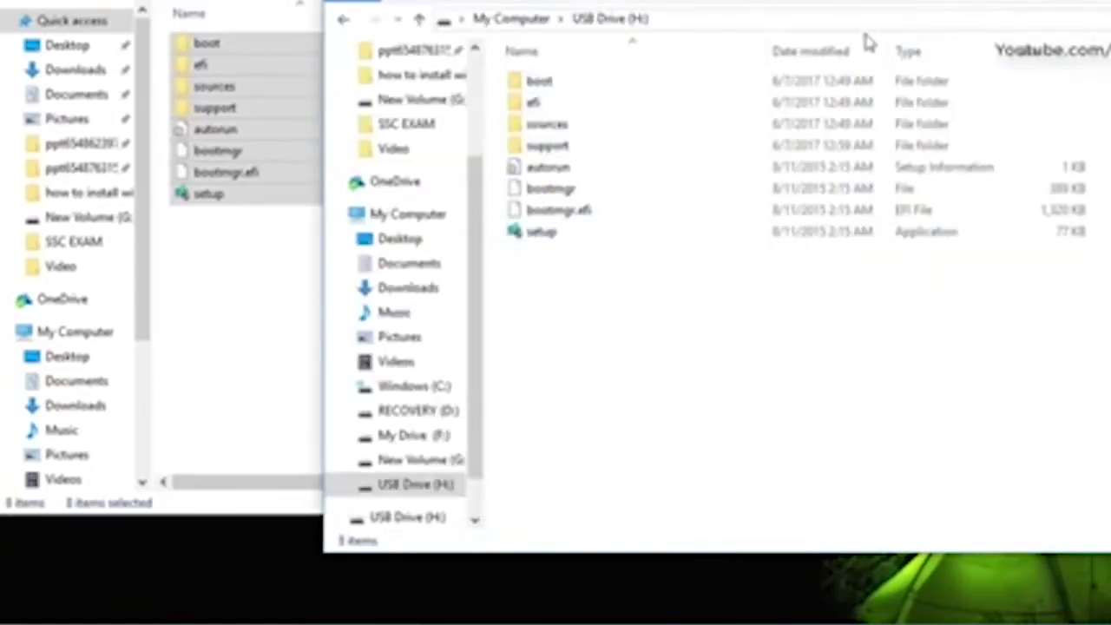
{"action": "left_click", "coordinate": [419, 21]}
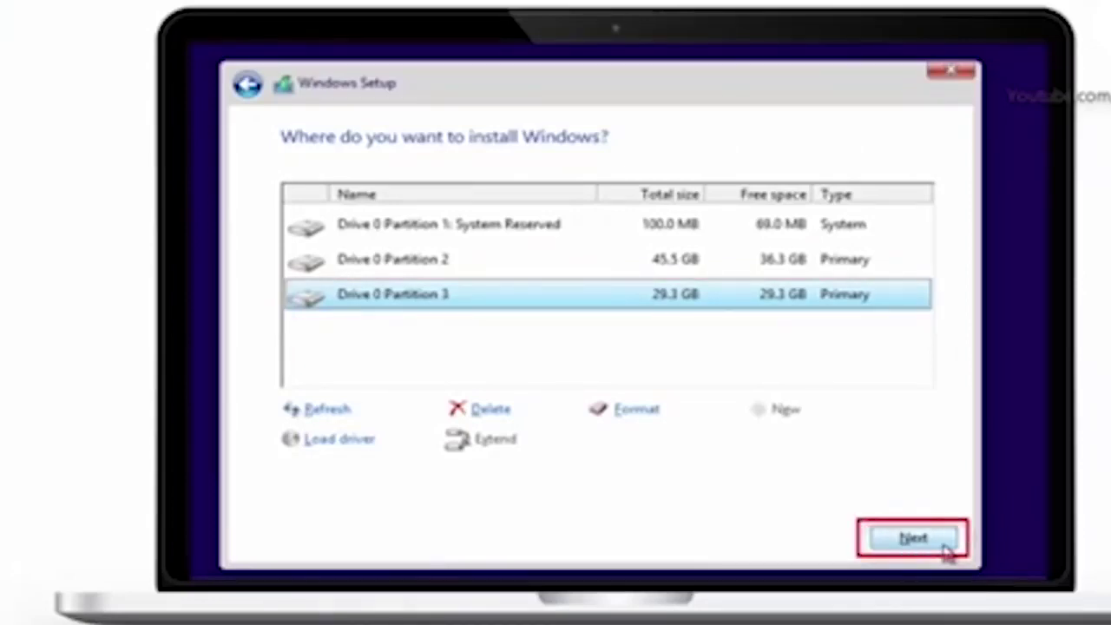
Continue Windows Setup with Drive 0 Partition 3 as the install location and postpone entering the product key.
{"action": "left_click", "coordinate": [947, 552]}
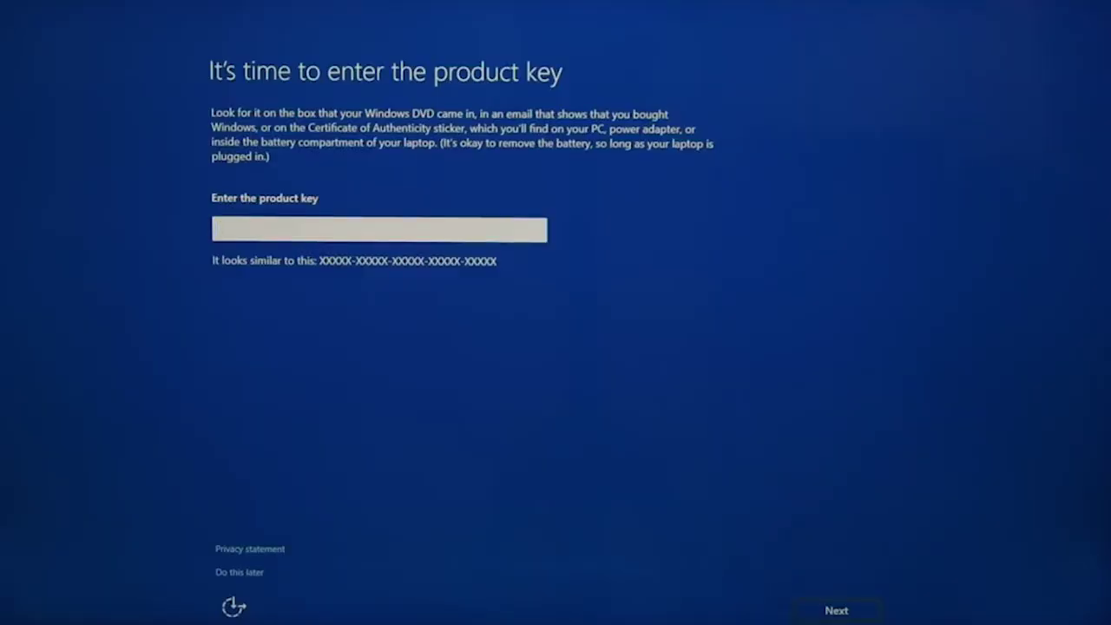
{"action": "left_click", "coordinate": [235, 573]}
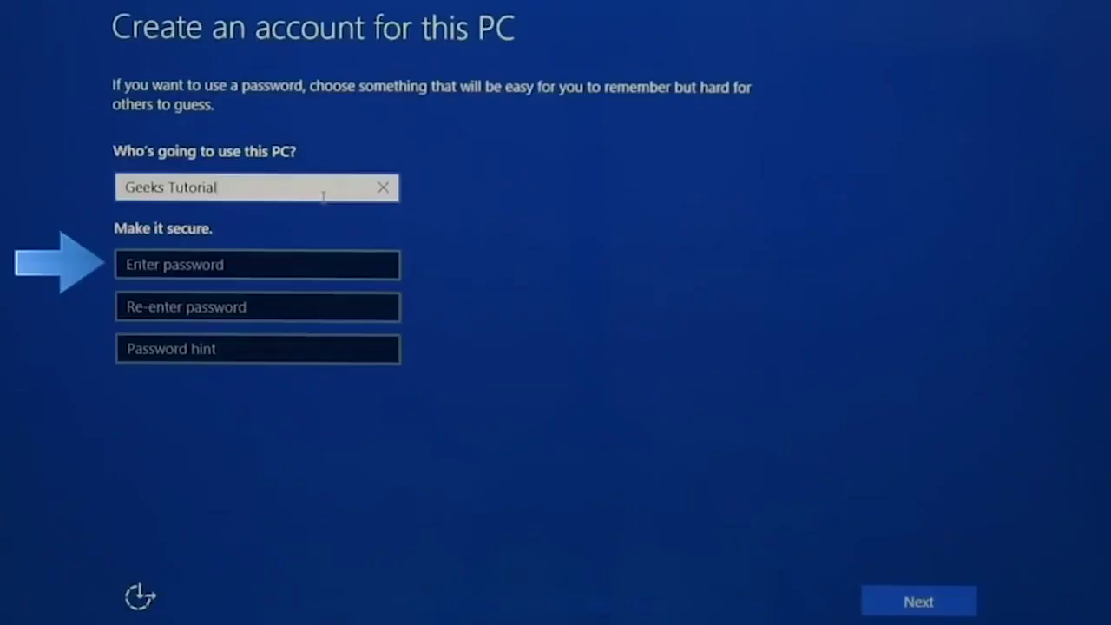
Create the local account for this PC, leaving both password fields and the password hint empty.
{"action": "left_click", "coordinate": [308, 258]}
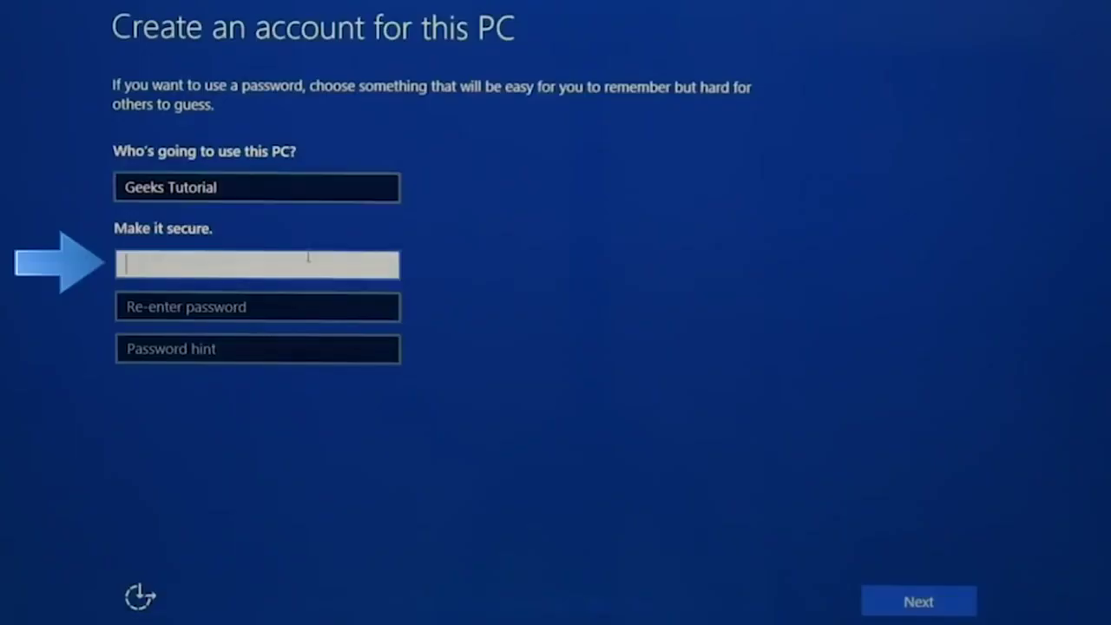
{"action": "left_click", "coordinate": [287, 310]}
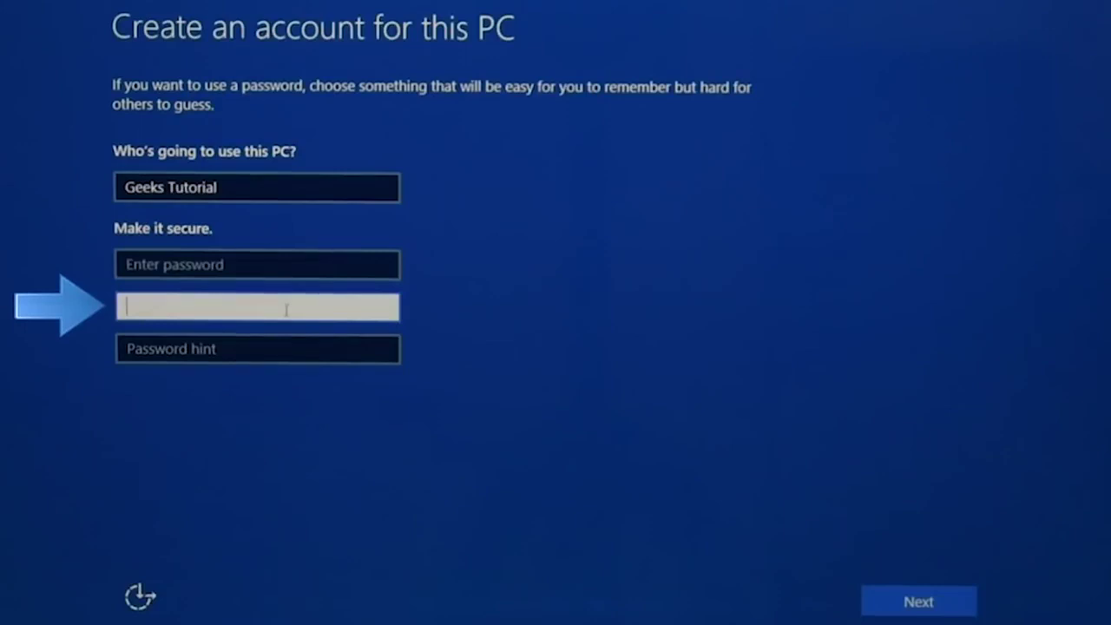
{"action": "left_click", "coordinate": [273, 346]}
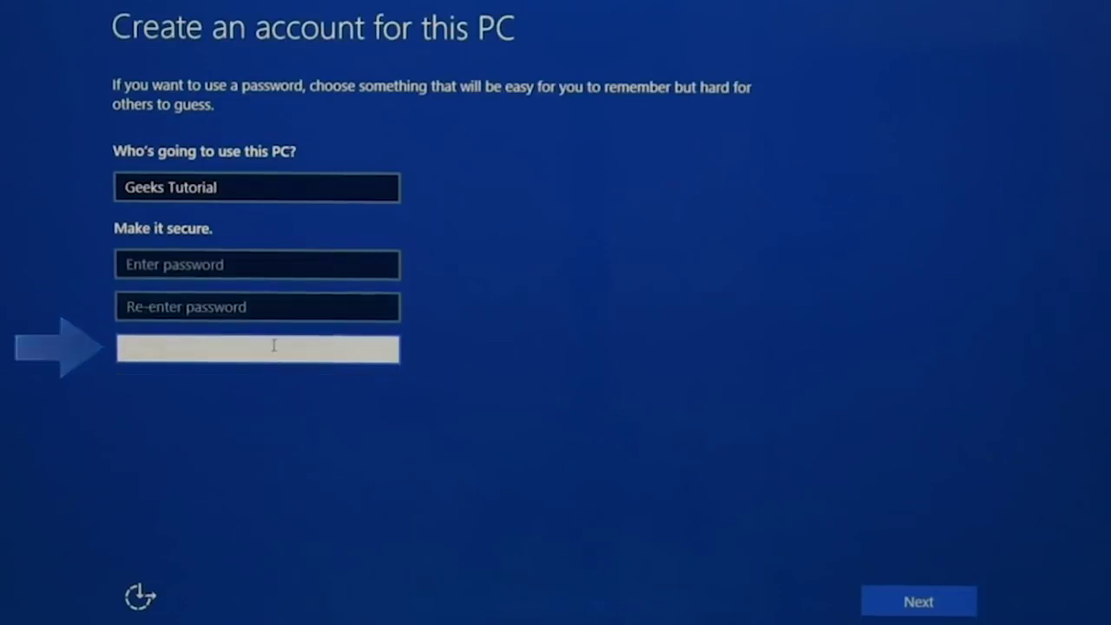
{"action": "left_click", "coordinate": [874, 600]}
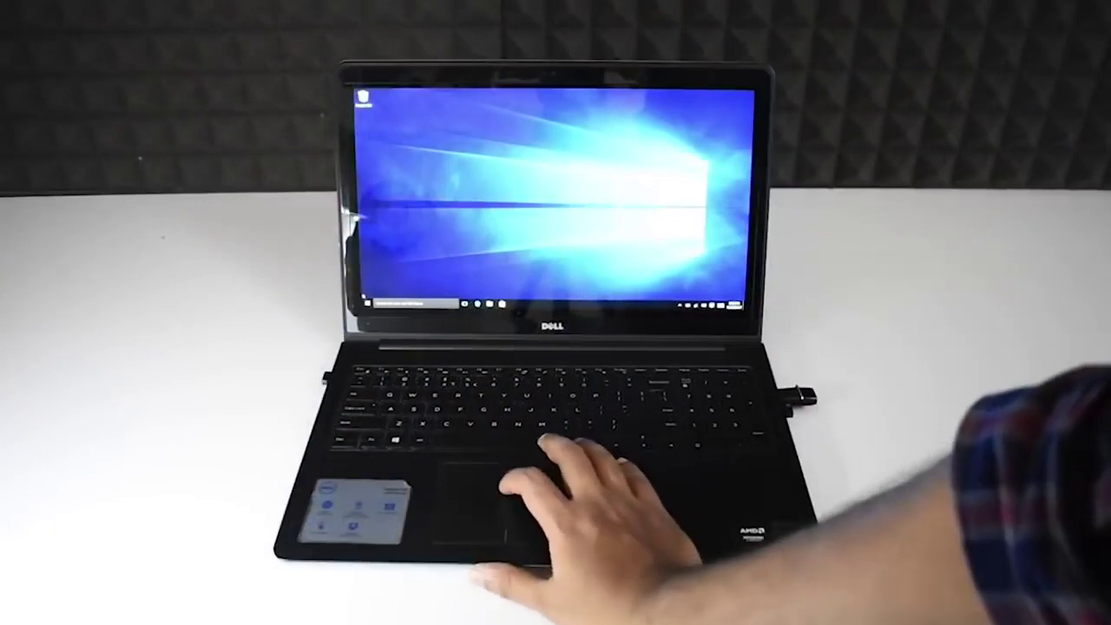
Open the Start menu on the newly installed Windows desktop.
{"action": "left_click", "coordinate": [368, 304]}
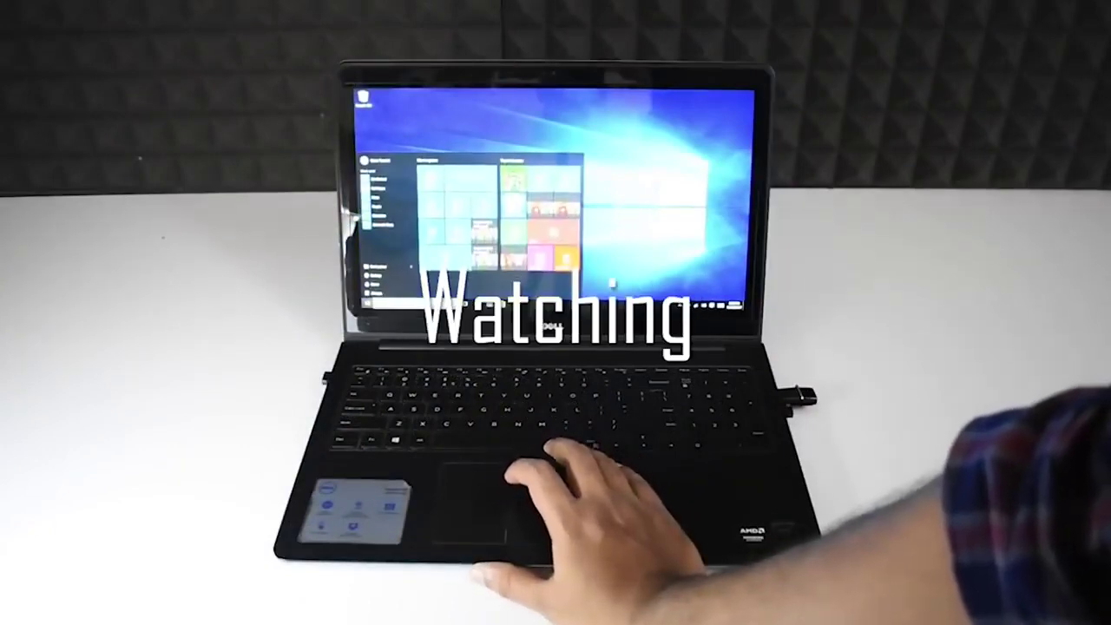